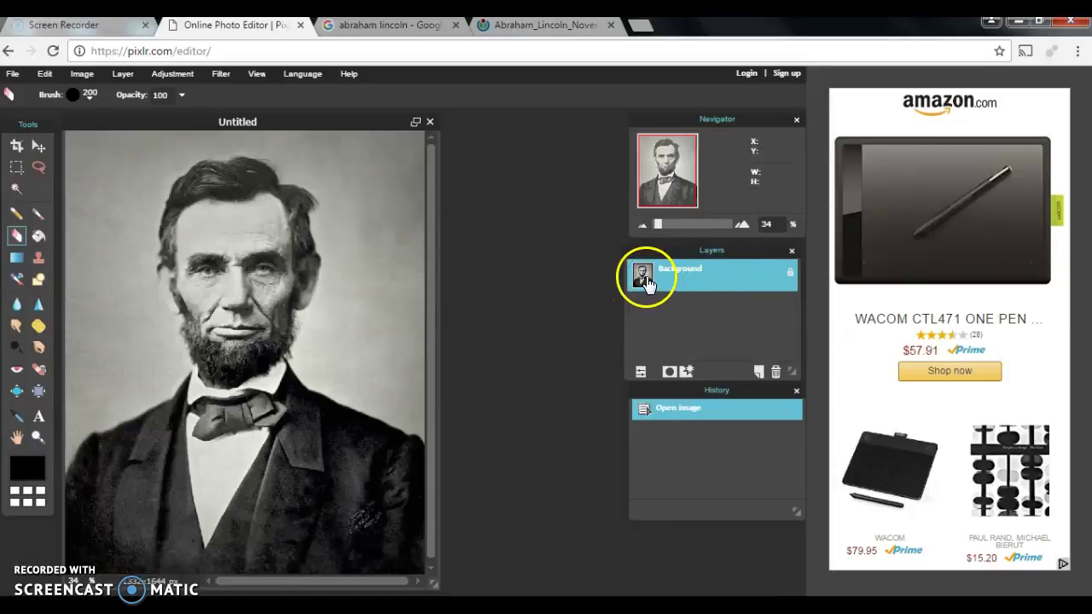
- Unlock the Background so it becomes a regular editable layer, and toggle its visibility off and back on
double_click(791, 278)
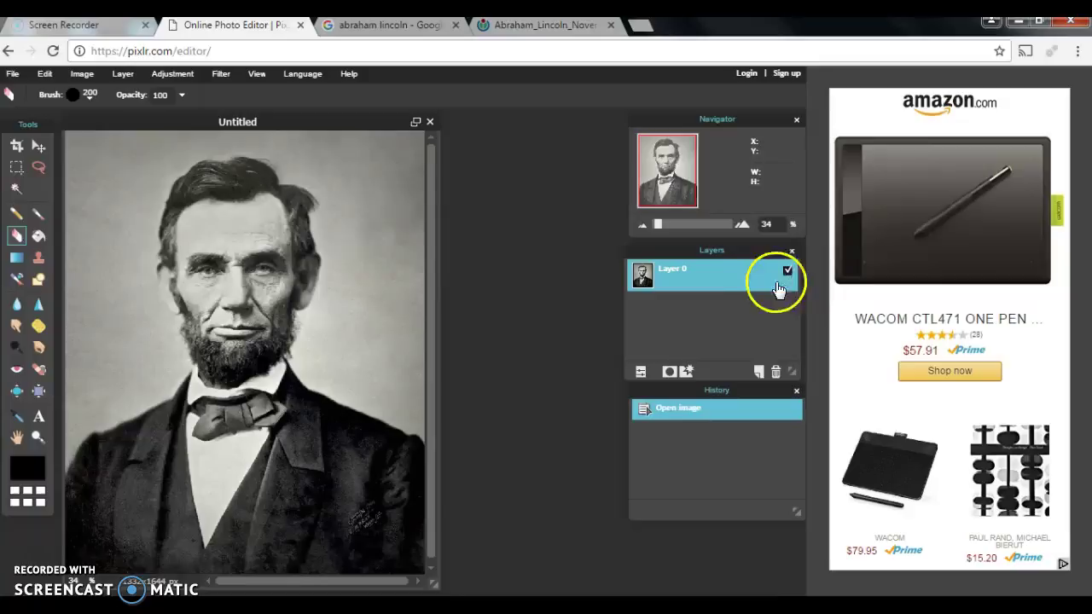
left_click(787, 272)
left_click(788, 272)
left_click(787, 272)
left_click(787, 272)
left_click(787, 273)
left_click(788, 272)
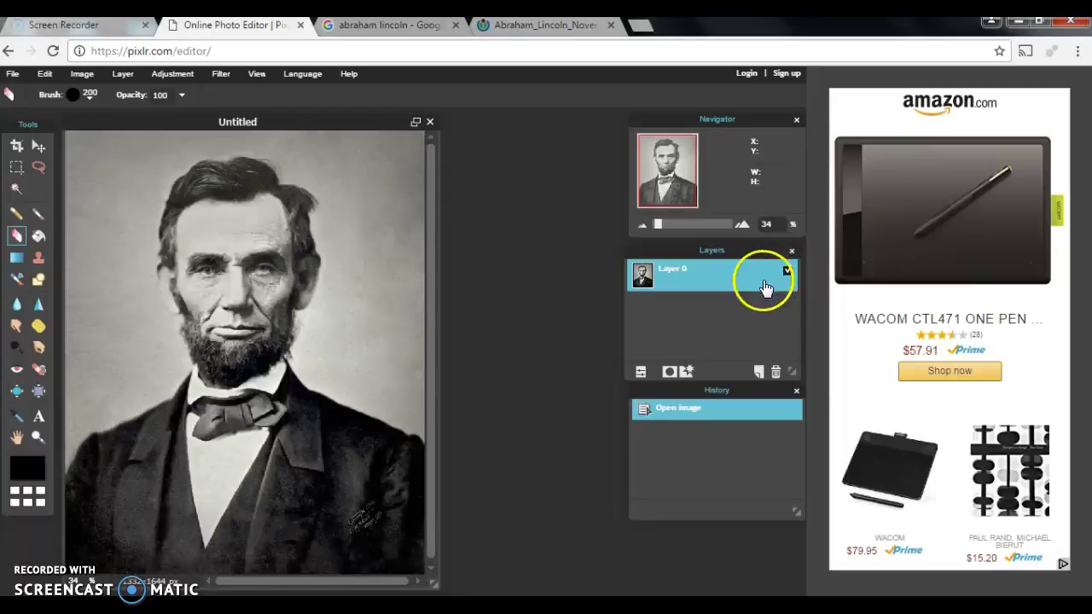
- Duplicate Layer 0 and switch between the two layers, ending with the original Layer 0 active
right_click(693, 287)
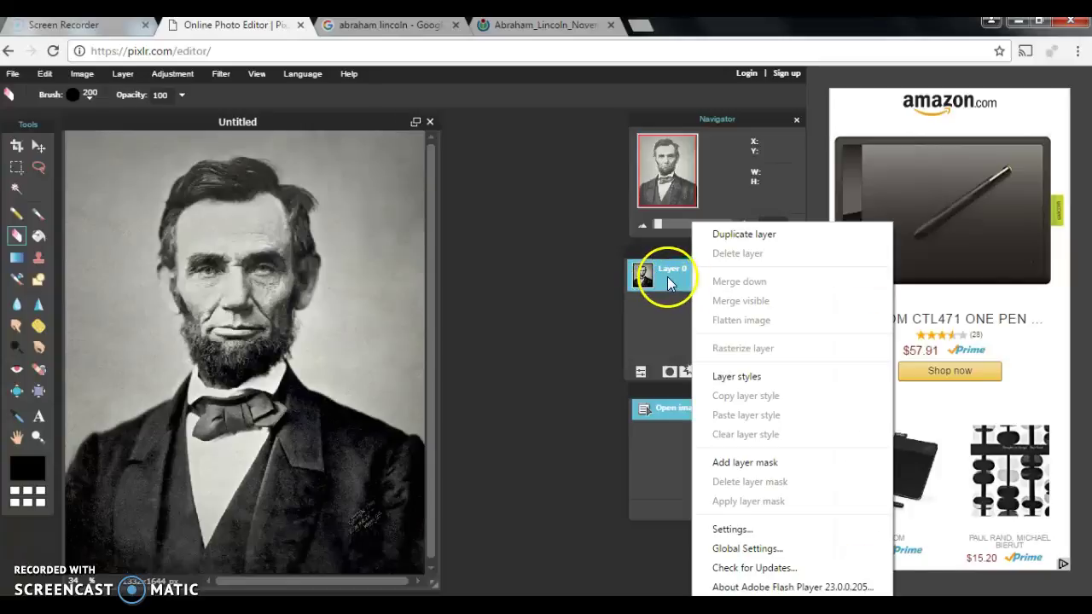
left_click(733, 235)
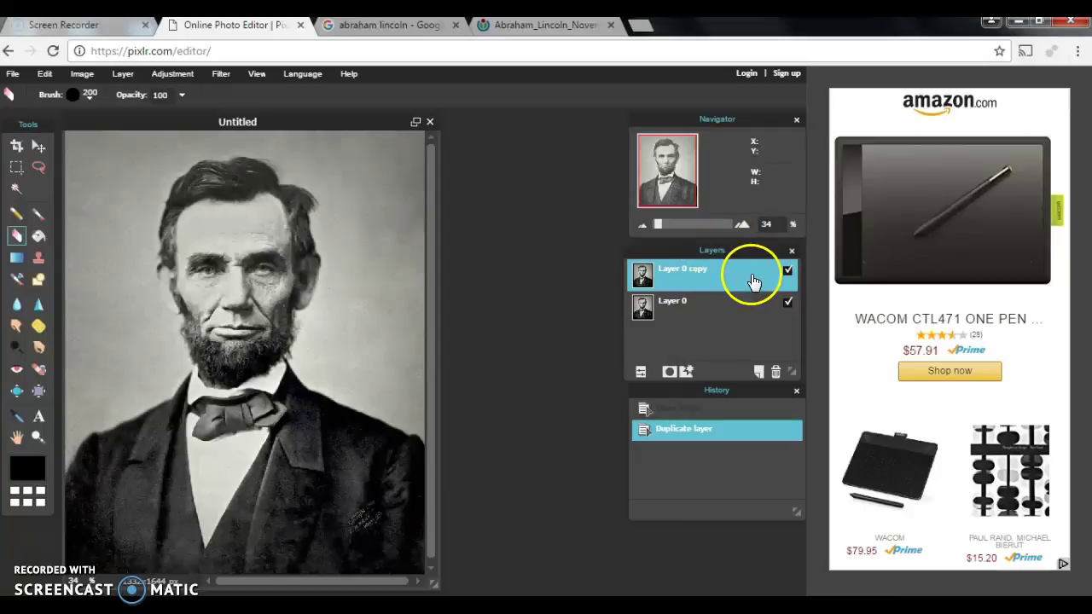
left_click(712, 308)
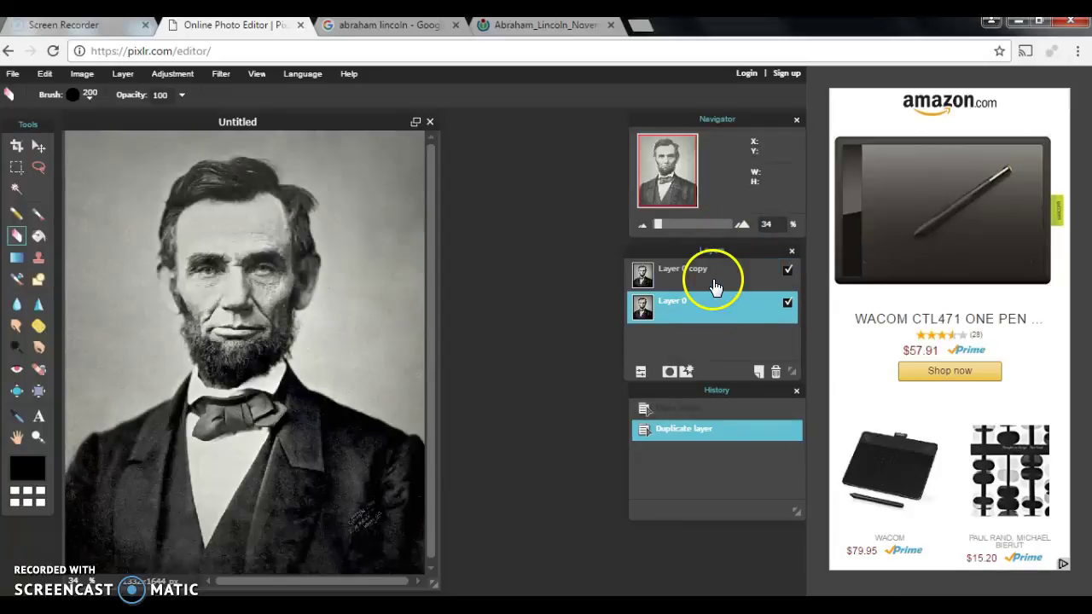
left_click(716, 280)
left_click(708, 299)
left_click(707, 285)
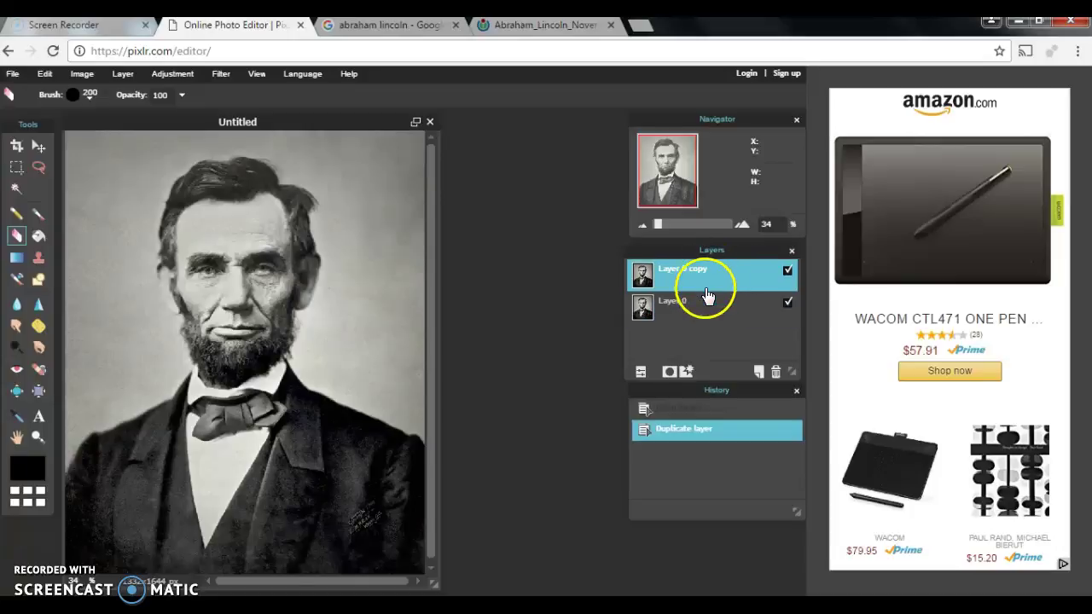
left_click(708, 305)
left_click(707, 277)
left_click(700, 306)
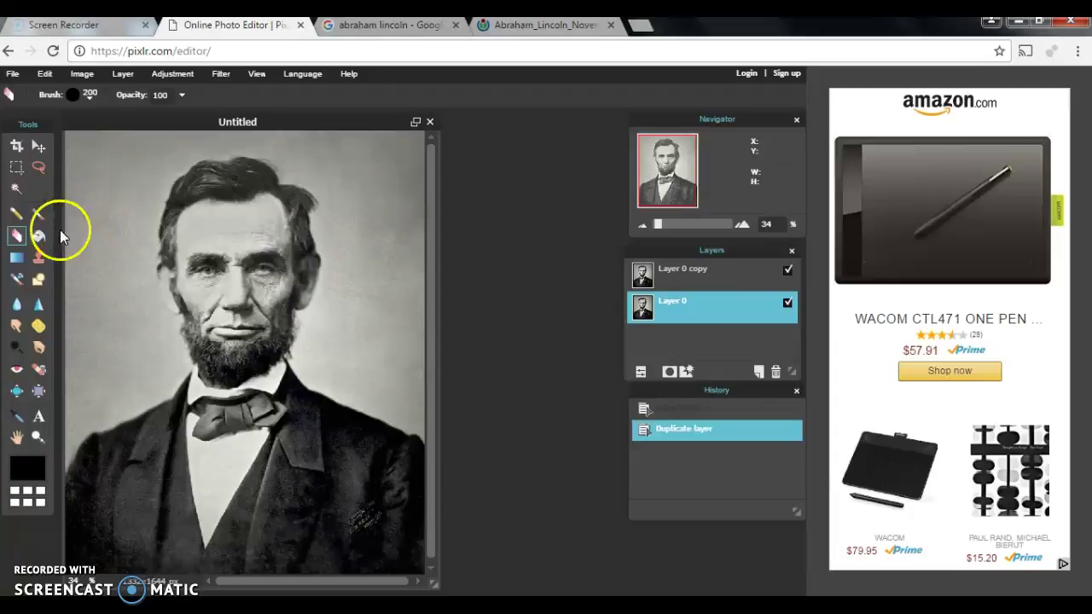
- Try erasing a patch of backdrop beside the hair on Layer 0, checking it with the copy hidden, and undo the erasure
mouse_move(125, 194)
left_mouse_down()
mouse_move(134, 175)
mouse_move(107, 216)
mouse_move(141, 195)
left_mouse_up()
left_click(788, 271)
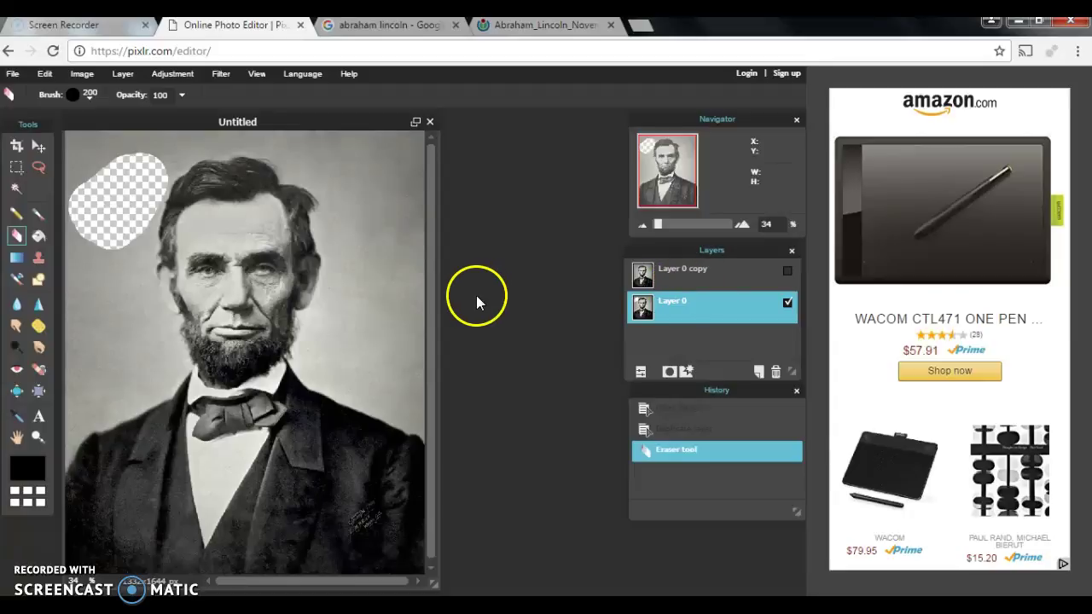
key("ctrl+z")
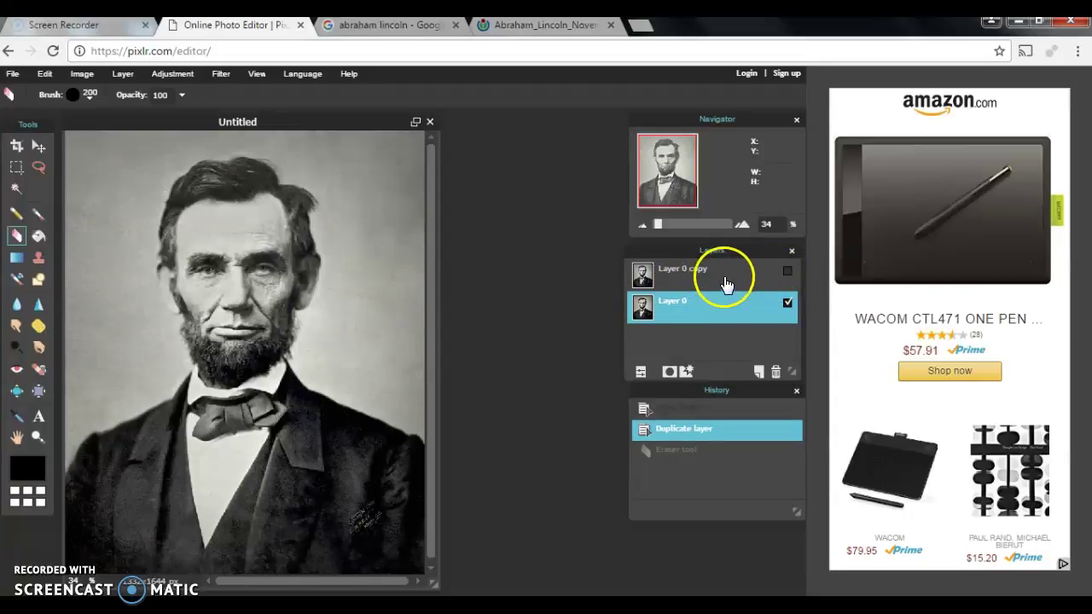
- Make Layer 0 copy the active layer and leave it as the only visible layer
left_click(751, 276)
left_click(787, 303)
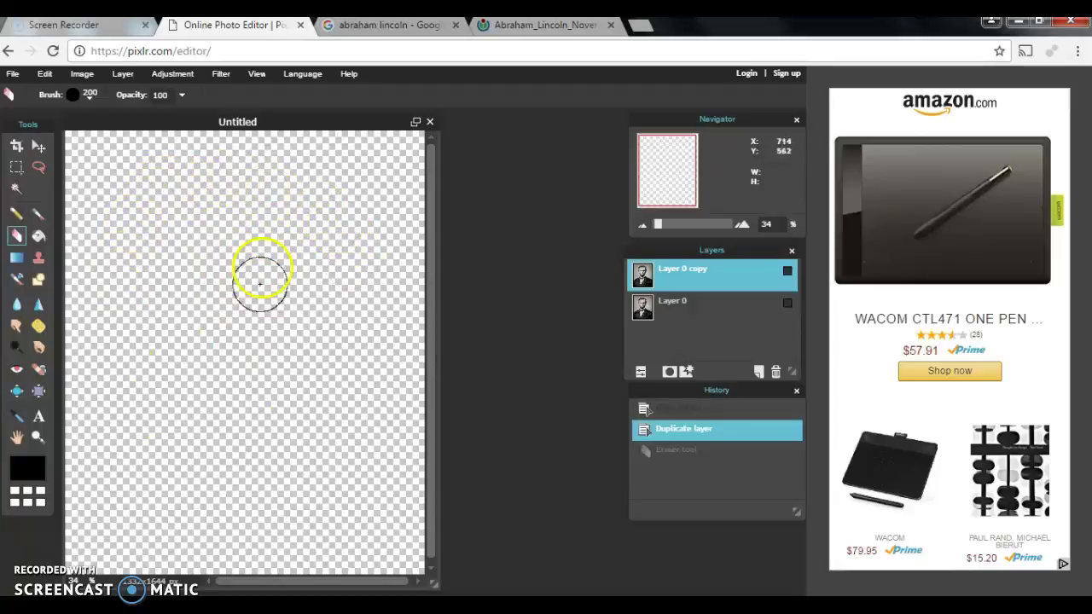
left_click(788, 271)
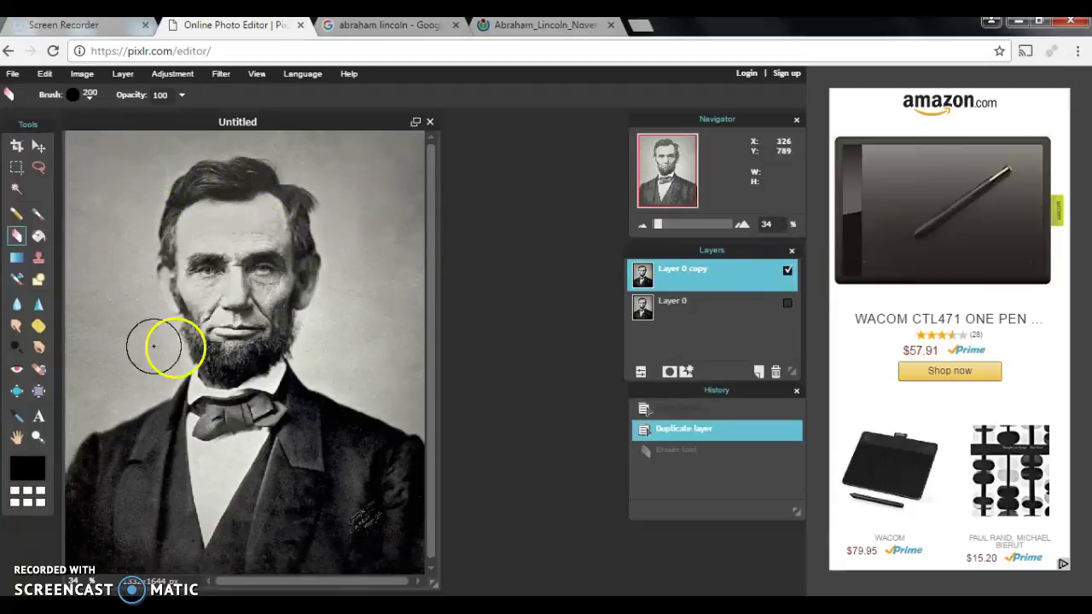
- Erase the backdrop right of the head with the hard 200 brush, undoing the stroke that cuts into the shoulder
mouse_move(410, 151)
left_mouse_down()
mouse_move(391, 179)
mouse_move(399, 206)
mouse_move(409, 175)
mouse_move(377, 141)
mouse_move(372, 181)
mouse_move(397, 216)
mouse_move(403, 253)
mouse_move(386, 292)
mouse_move(354, 153)
left_mouse_up()
left_click(89, 97)
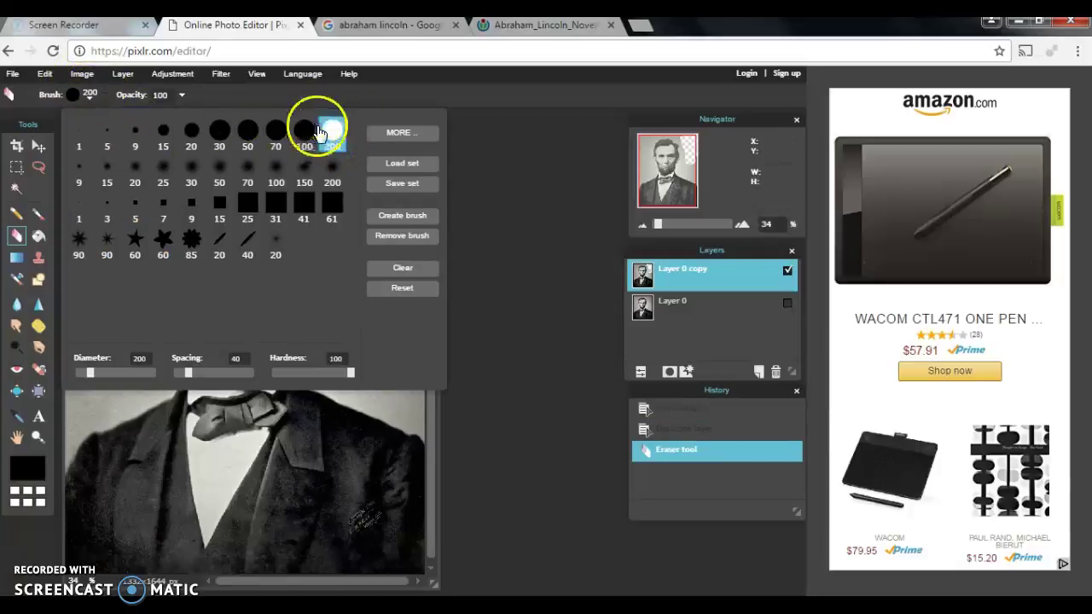
left_click(495, 155)
mouse_move(380, 171)
left_mouse_down()
mouse_move(392, 246)
mouse_move(373, 301)
mouse_move(404, 323)
mouse_move(417, 290)
mouse_move(384, 319)
mouse_move(341, 150)
left_mouse_up()
mouse_move(366, 302)
left_mouse_down()
mouse_move(366, 335)
mouse_move(422, 359)
mouse_move(371, 372)
mouse_move(370, 339)
mouse_move(358, 389)
mouse_move(377, 415)
left_mouse_up()
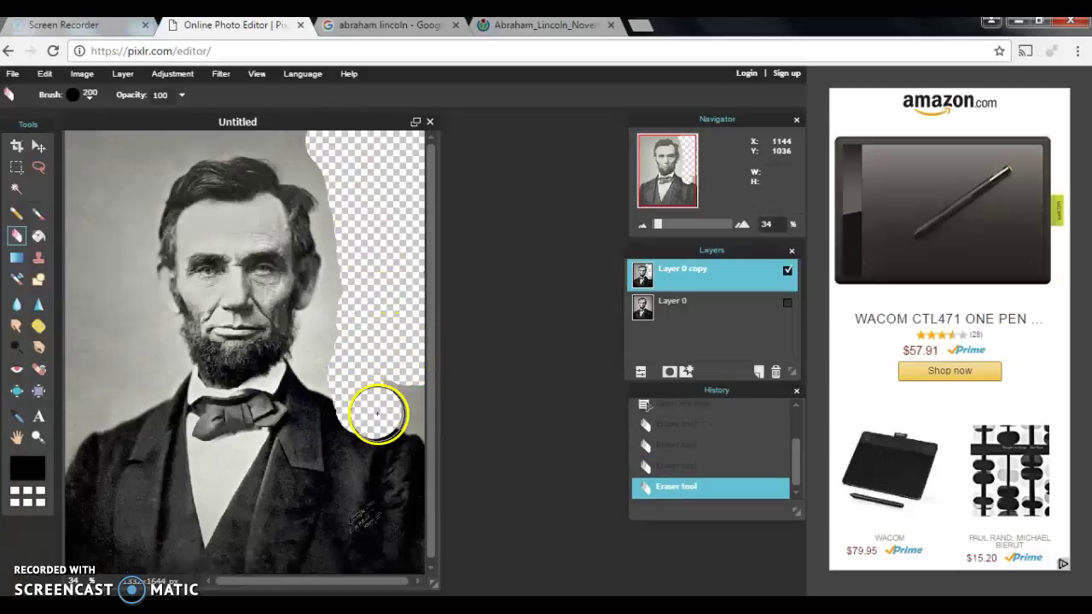
key("ctrl+z")
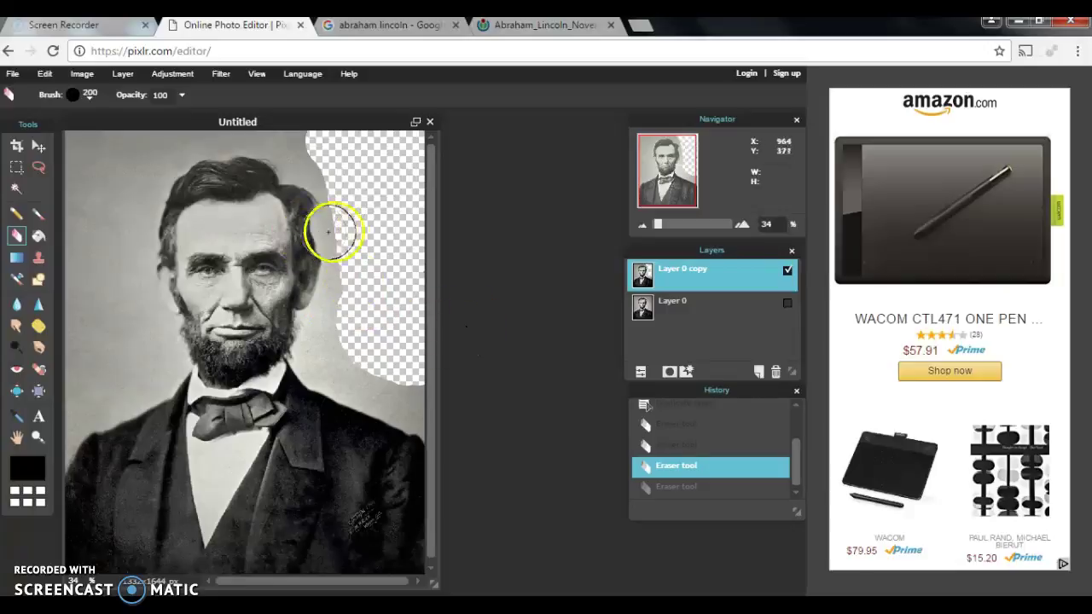
- Erase the backdrop left of the face and above the left shoulder with the soft 200 eraser brush
left_click(90, 95)
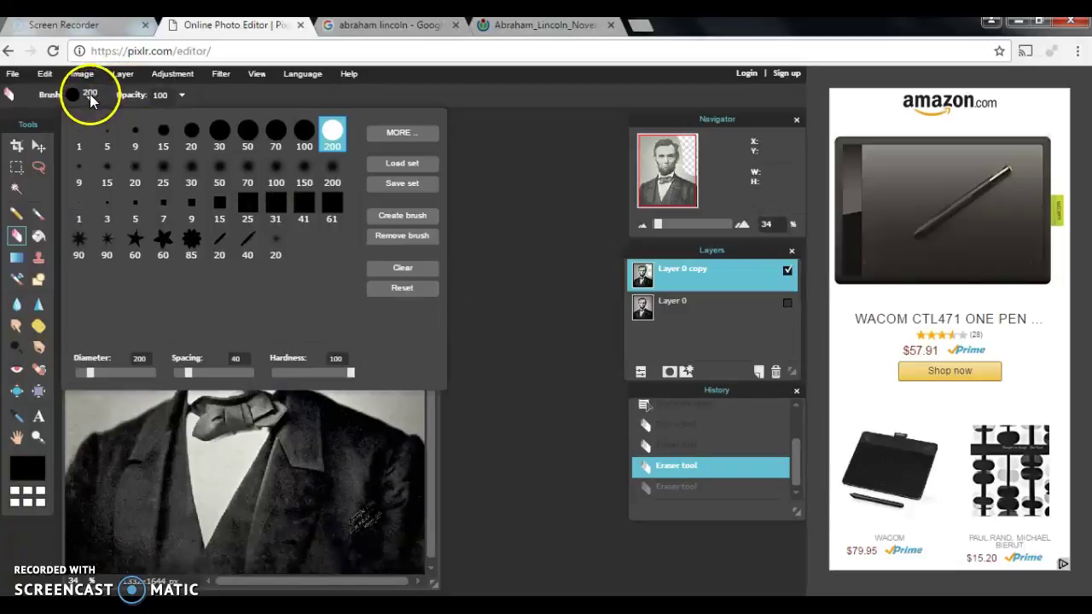
left_click(332, 175)
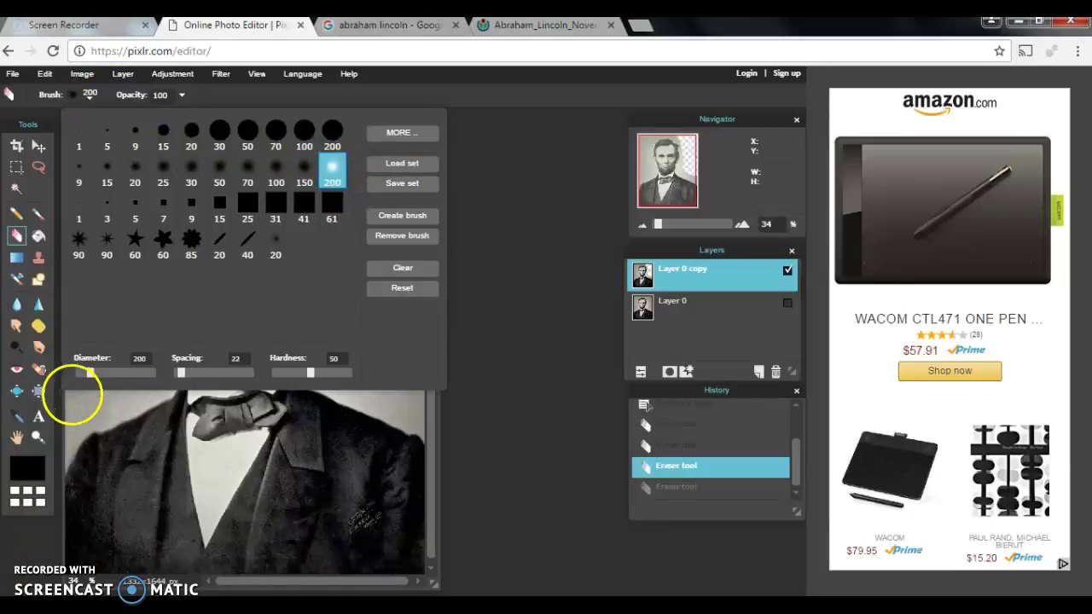
left_click(556, 300)
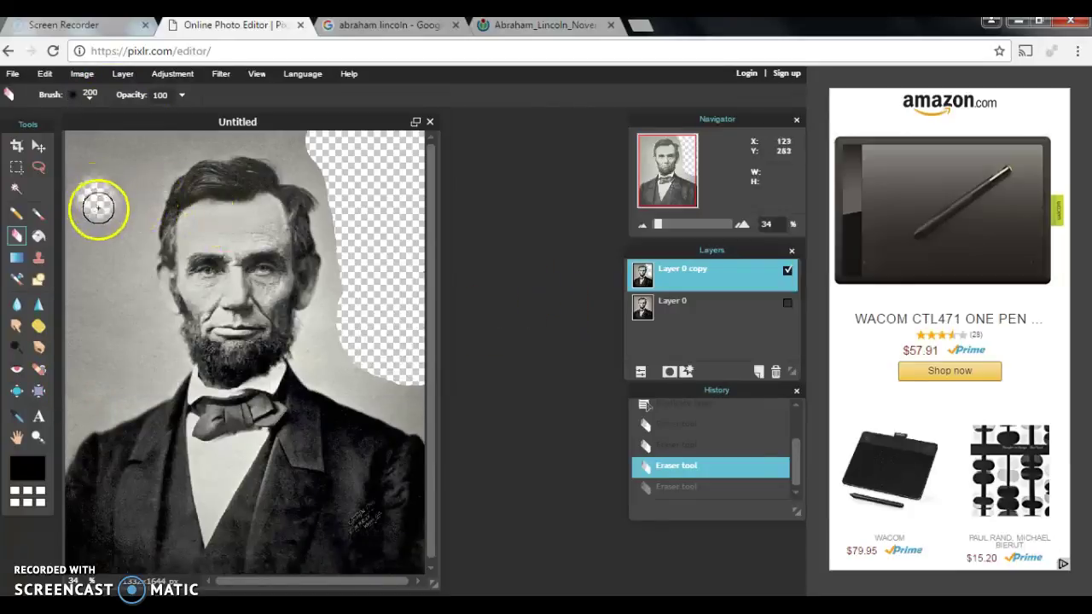
mouse_move(104, 209)
left_mouse_down()
mouse_move(99, 186)
mouse_move(110, 215)
mouse_move(139, 190)
mouse_move(111, 251)
mouse_move(113, 237)
left_mouse_up()
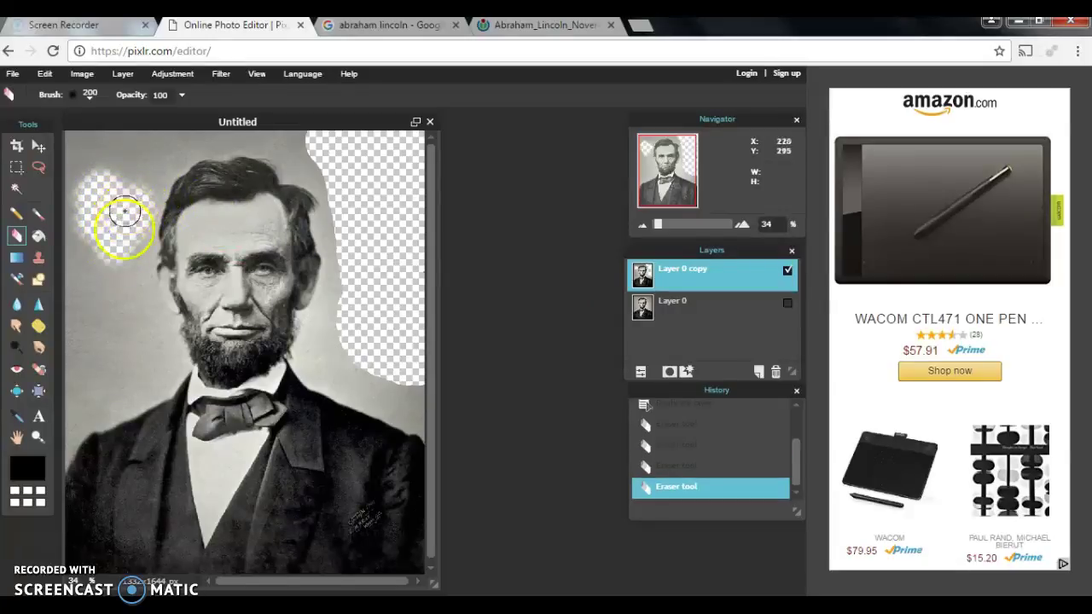
mouse_move(89, 400)
left_mouse_down()
mouse_move(53, 467)
mouse_move(76, 417)
mouse_move(171, 371)
mouse_move(173, 344)
mouse_move(133, 250)
mouse_move(125, 259)
mouse_move(142, 367)
mouse_move(104, 387)
mouse_move(102, 299)
mouse_move(112, 292)
mouse_move(111, 341)
mouse_move(180, 341)
mouse_move(162, 267)
mouse_move(184, 364)
mouse_move(90, 430)
mouse_move(74, 463)
mouse_move(77, 447)
mouse_move(133, 409)
left_mouse_up()
mouse_move(175, 324)
left_mouse_down()
mouse_move(184, 290)
mouse_move(184, 322)
mouse_move(153, 217)
mouse_move(145, 239)
mouse_move(161, 190)
left_mouse_up()
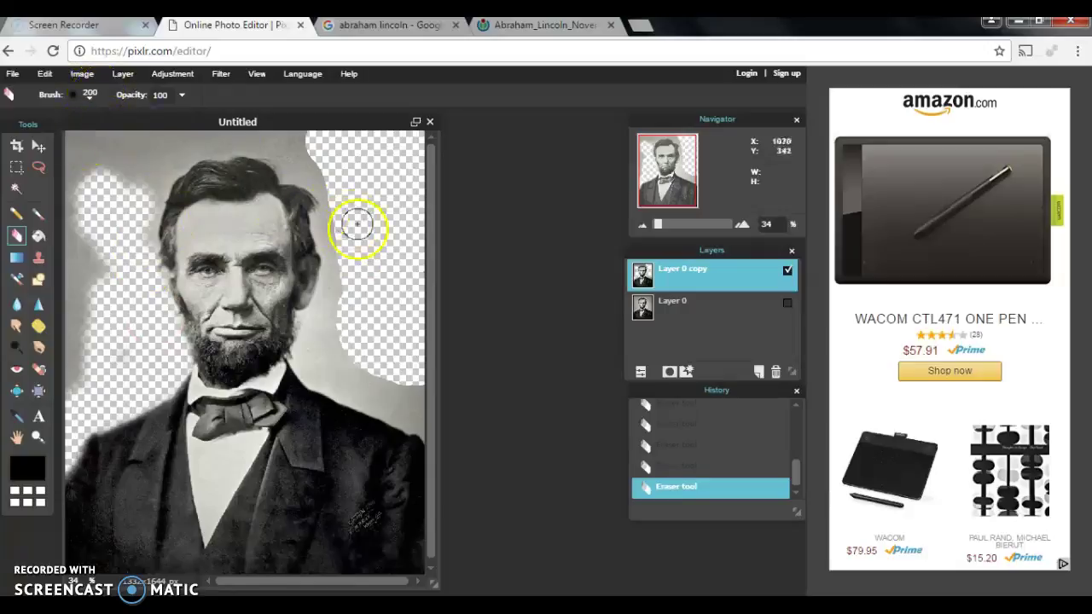
- Erase more backdrop from the right shoulder up to the top of the head with the hard 200 brush
left_click(100, 93)
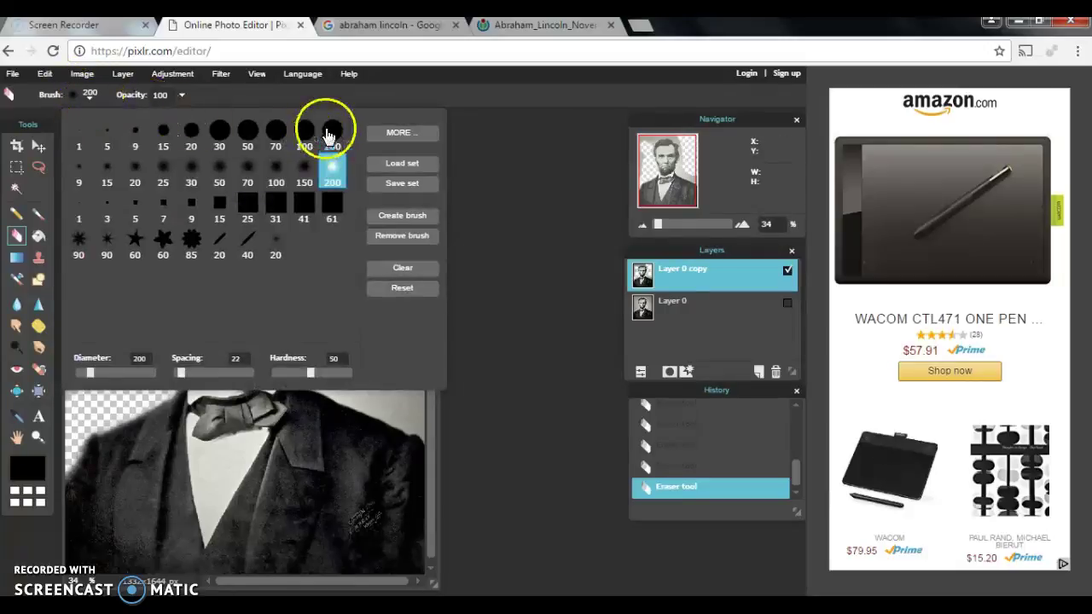
left_click(329, 133)
mouse_move(409, 392)
left_mouse_down()
mouse_move(415, 373)
mouse_move(415, 395)
mouse_move(404, 396)
mouse_move(329, 359)
mouse_move(324, 342)
mouse_move(358, 243)
mouse_move(329, 159)
mouse_move(308, 150)
left_mouse_up()
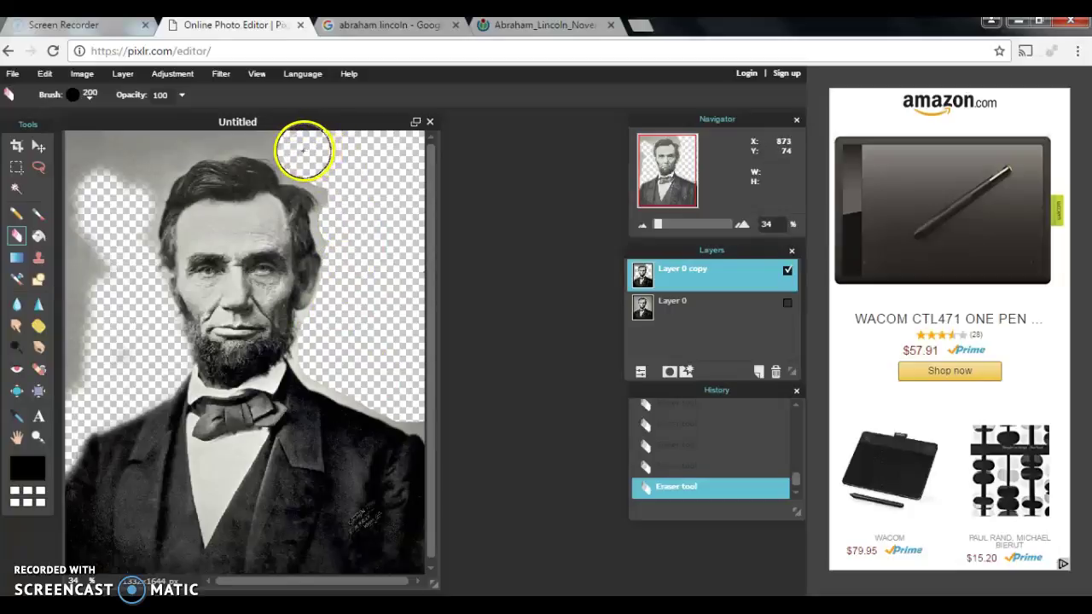
- Set the eraser to the hard 30 brush and remove the leftover backdrop strip above the right shoulder
left_click(89, 95)
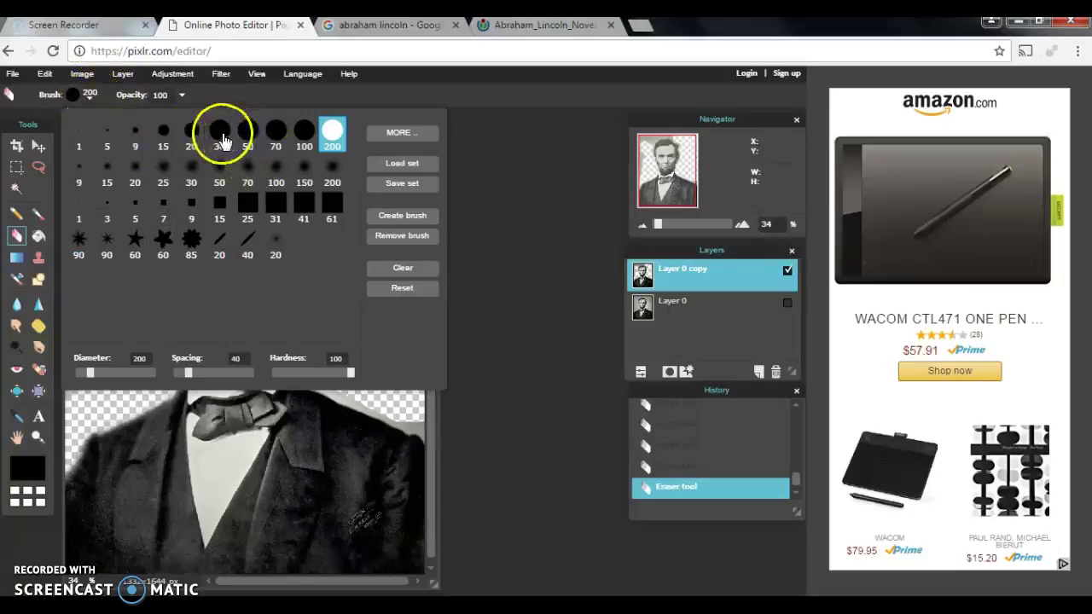
left_click(221, 139)
left_click(407, 403)
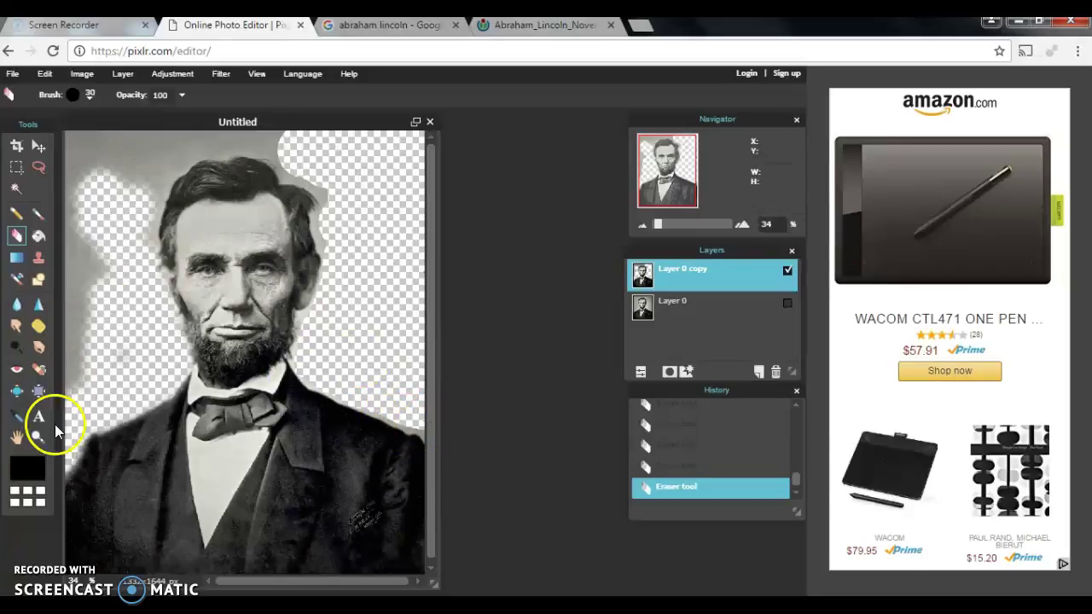
- Erase the backdrop fringe along the beard, collar and right shoulder up close with the hard 30 brush
left_click(359, 401)
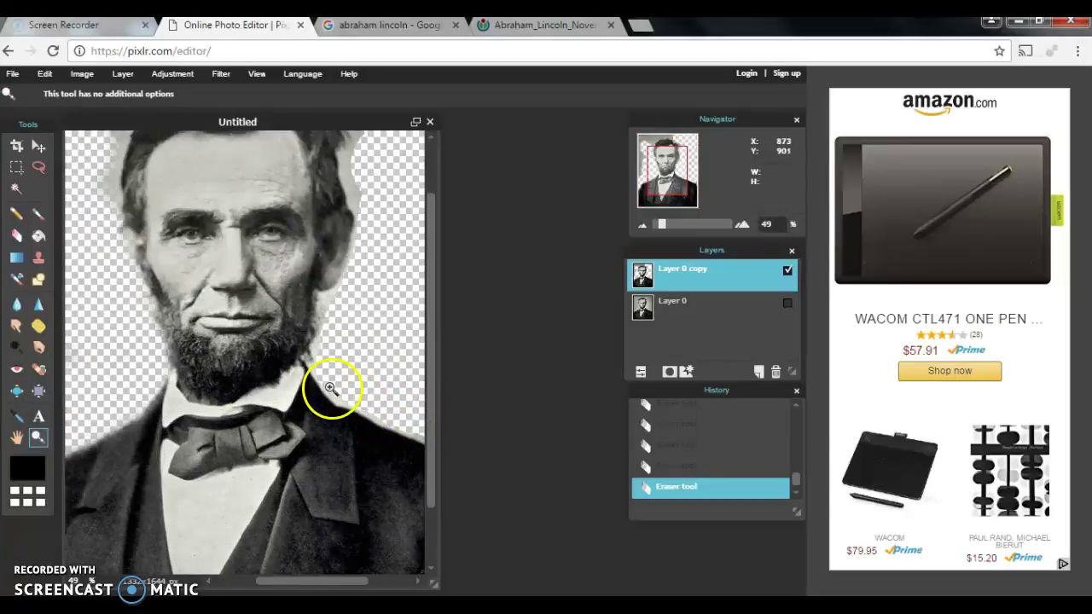
left_click(342, 389)
left_click_drag(314, 582, 326, 586)
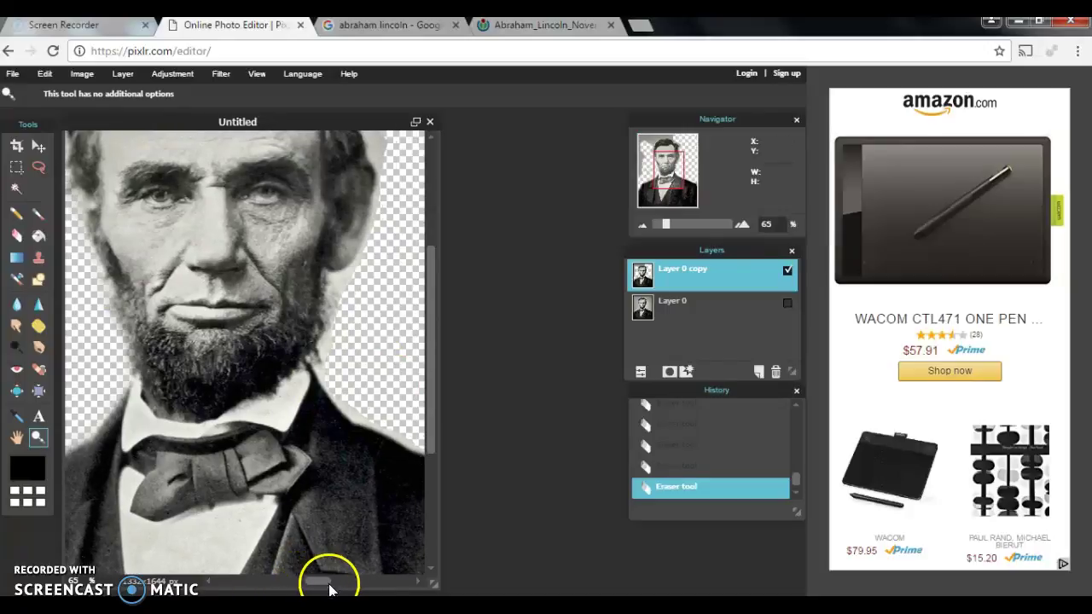
left_click_drag(433, 582, 597, 583)
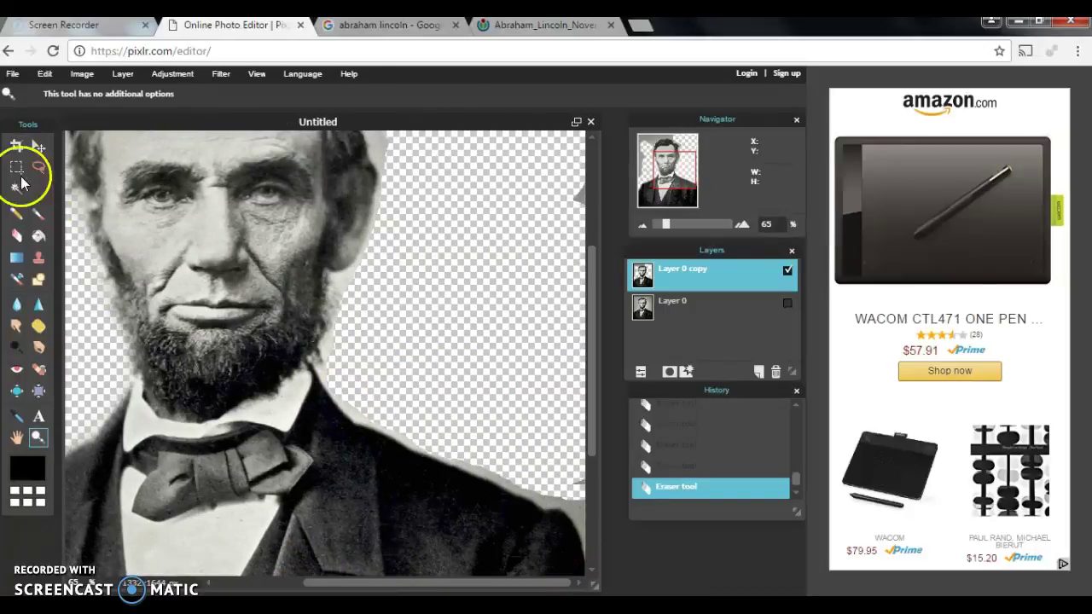
left_click(16, 236)
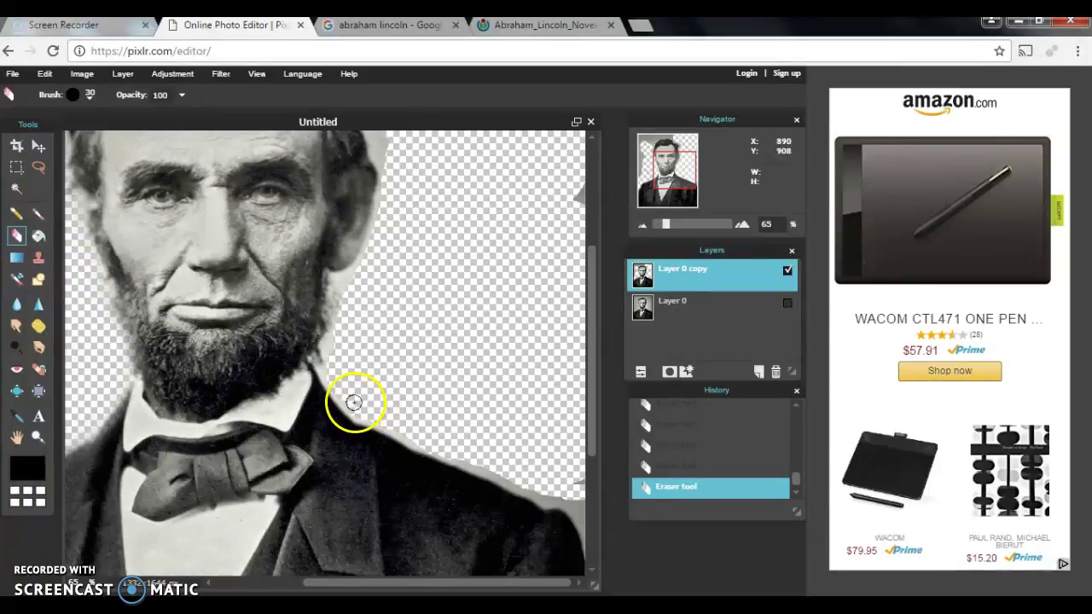
mouse_move(332, 372)
left_mouse_down()
mouse_move(327, 347)
mouse_move(367, 286)
mouse_move(355, 274)
mouse_move(340, 284)
mouse_move(327, 352)
left_mouse_up()
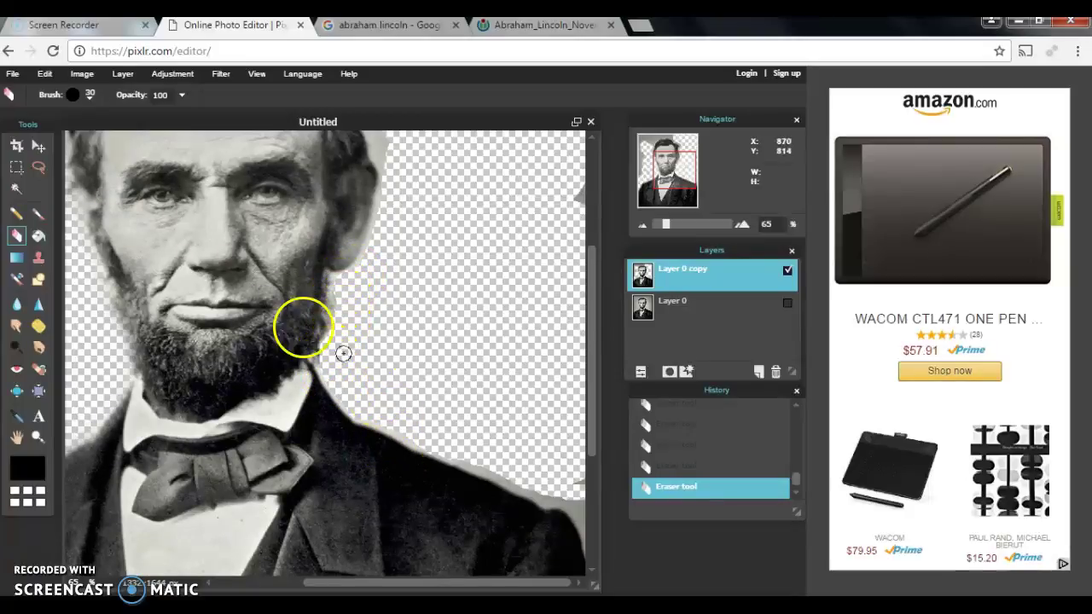
mouse_move(515, 469)
left_mouse_down()
mouse_move(393, 429)
mouse_move(361, 345)
left_mouse_up()
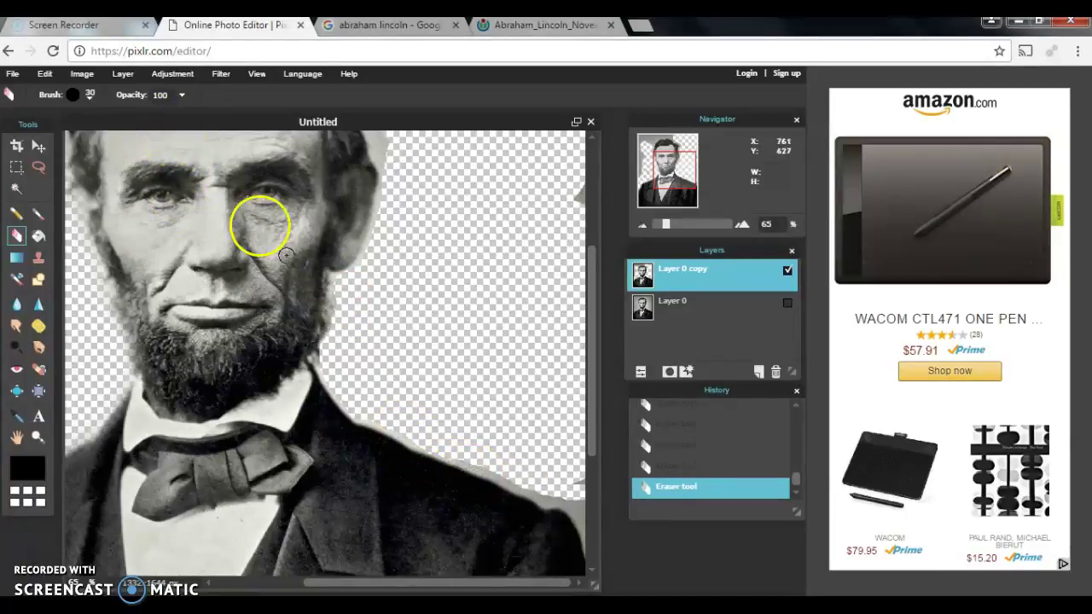
- Clean up the remaining fringe along the right shoulder with the soft 30 eraser brush
left_click(90, 95)
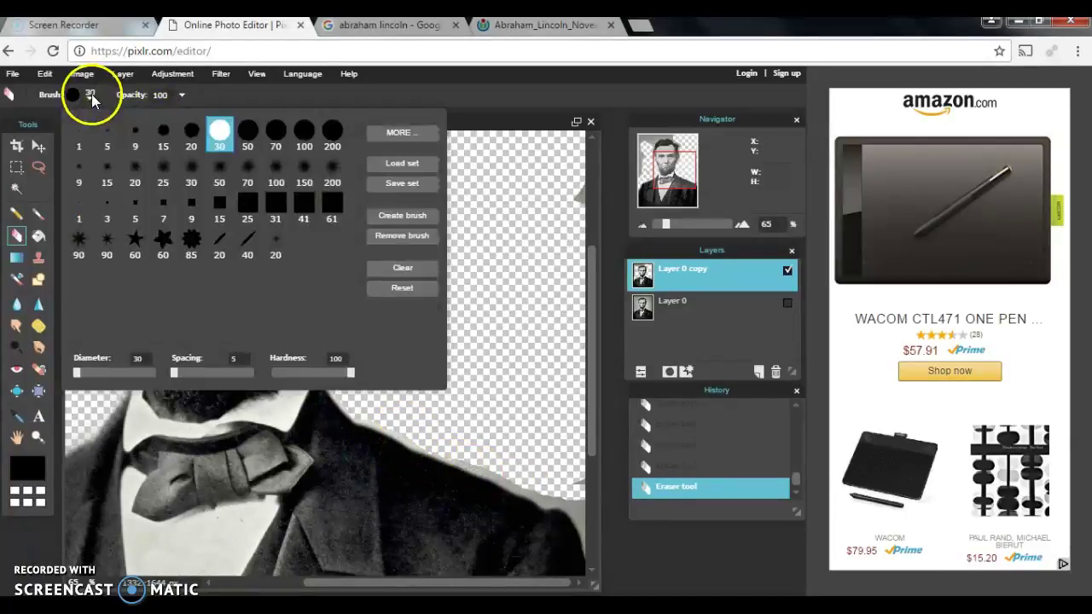
left_click(191, 173)
left_click(476, 386)
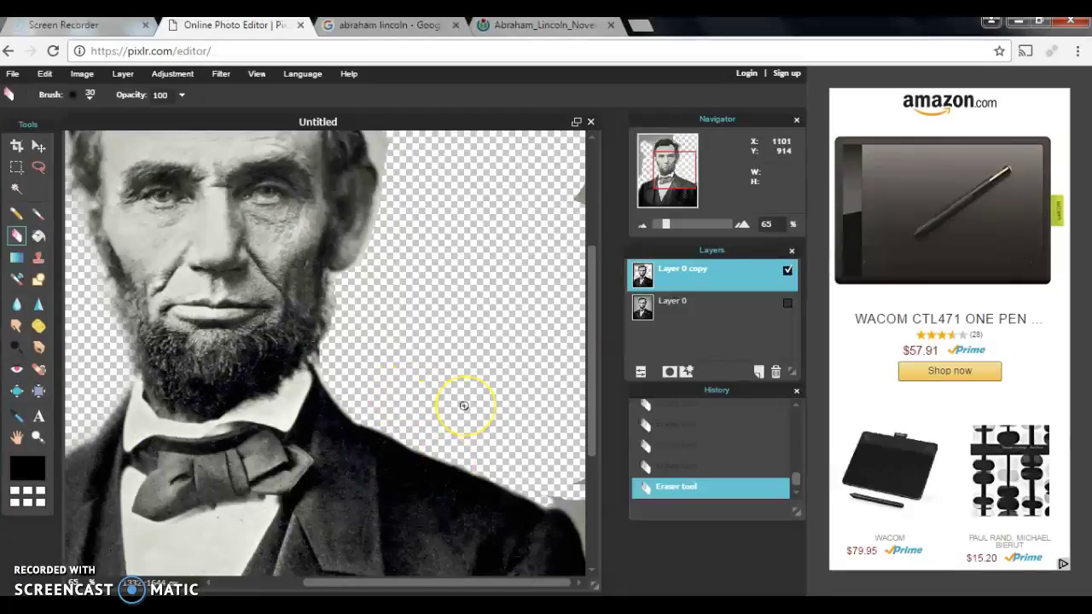
- Try zooming in on the portrait, and zoom back out to 49% to view more of the cutout
left_click(39, 437)
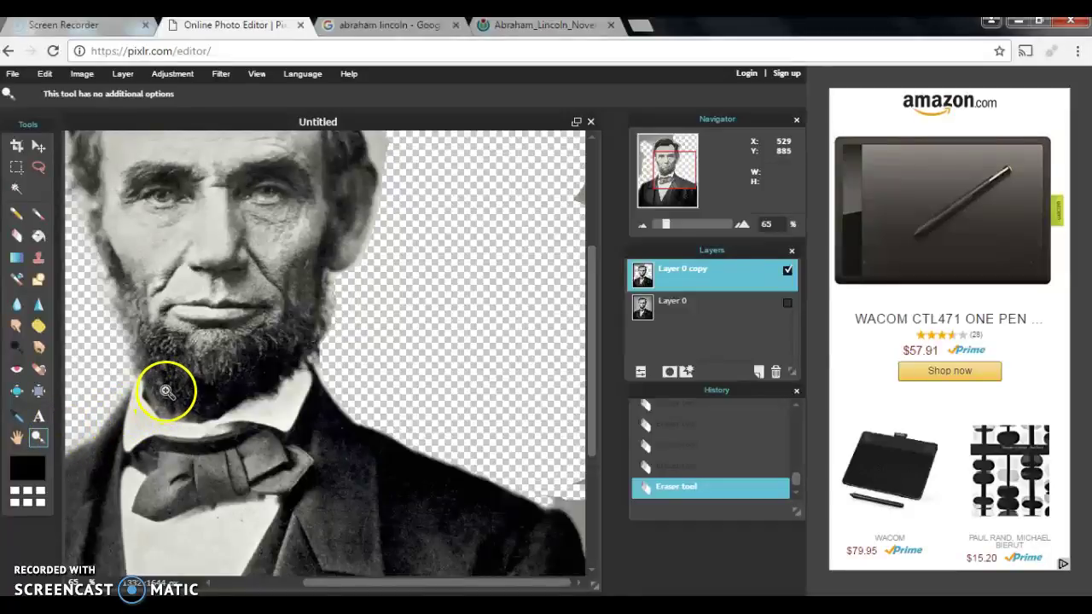
key("super")
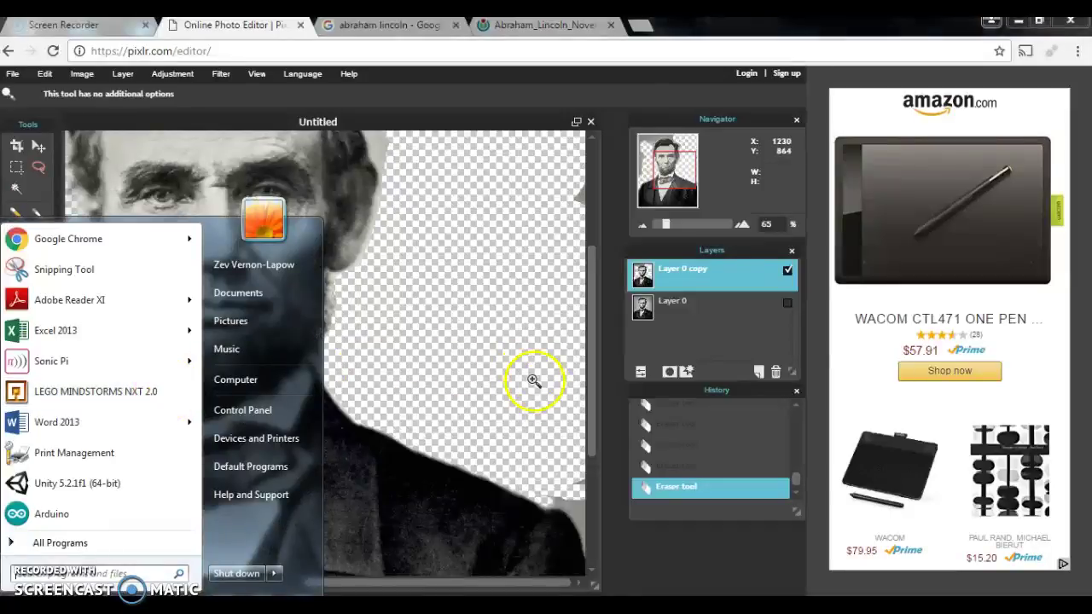
key("super")
left_click(501, 390)
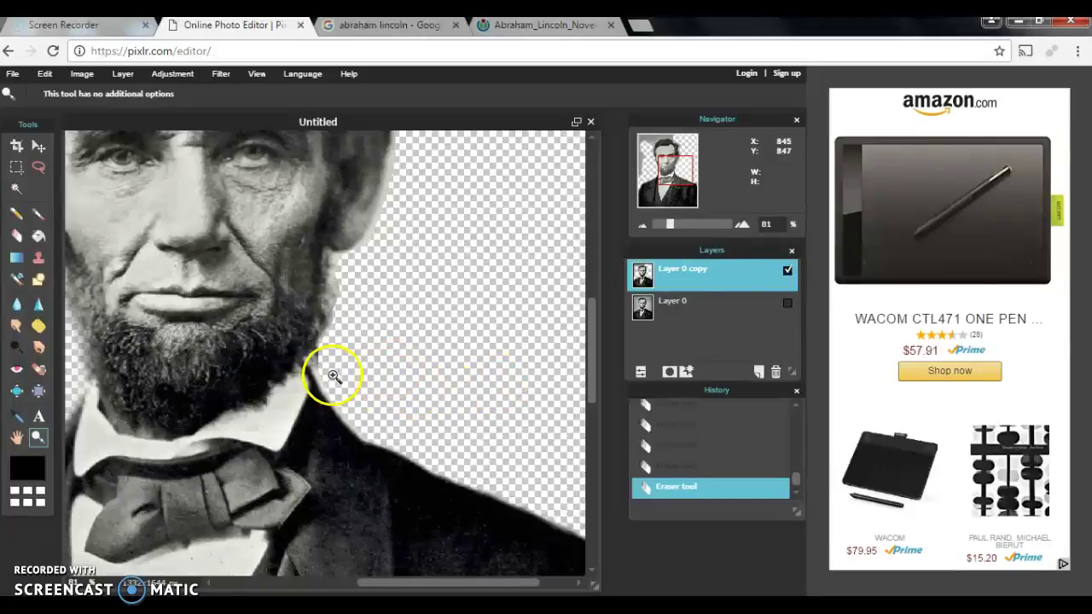
left_click(358, 372, "alt")
left_click(363, 367, "alt")
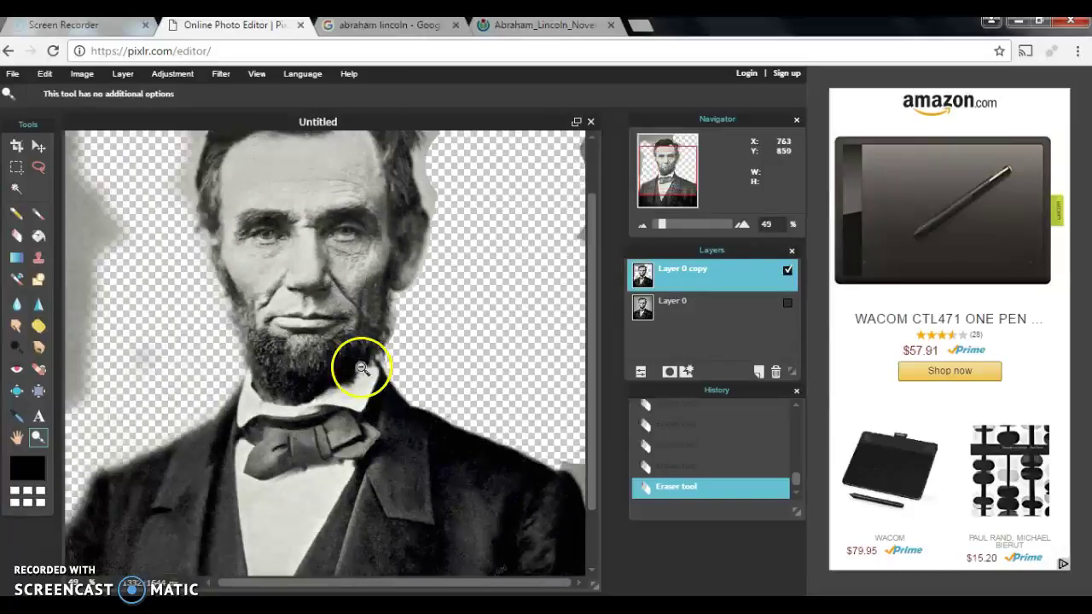
left_click(375, 367, "alt")
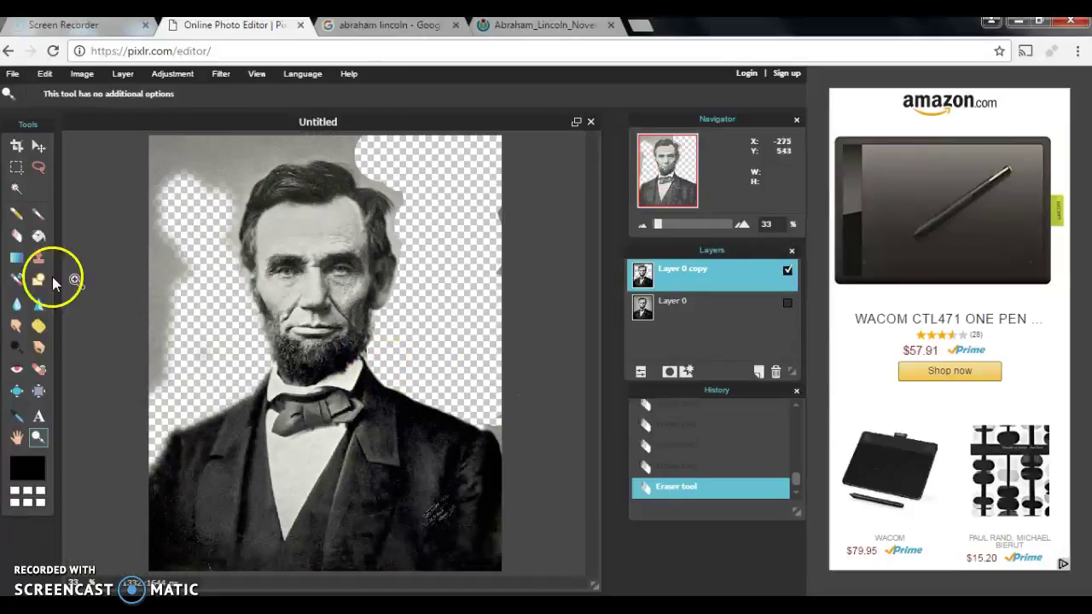
left_click(40, 215)
mouse_move(153, 371)
left_mouse_down()
mouse_move(156, 380)
mouse_move(161, 331)
left_mouse_up()
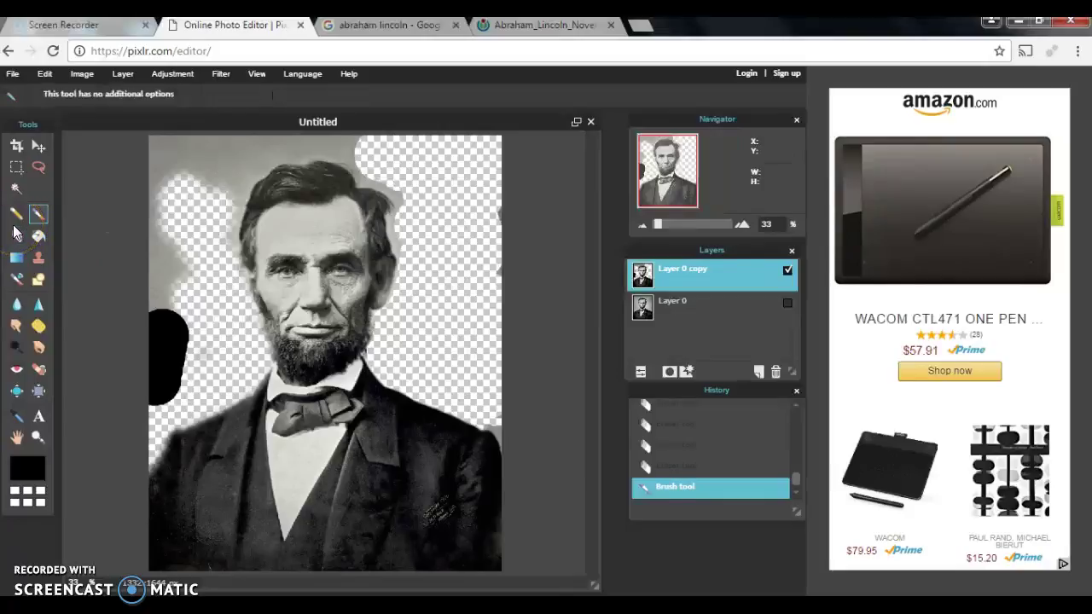
key("ctrl+z")
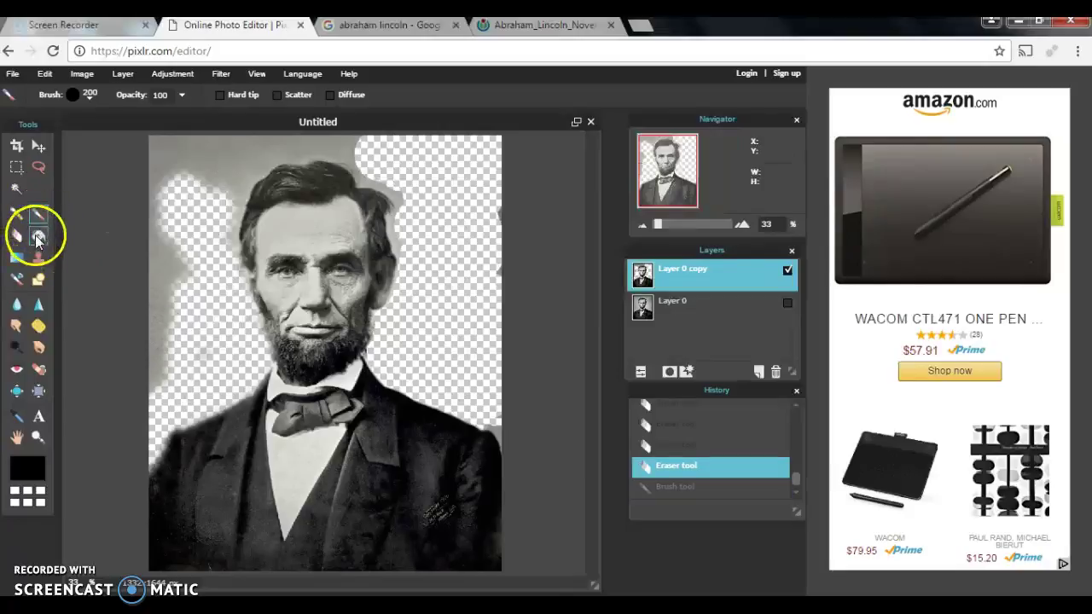
- Set the eraser to the hard 200 brush and remove the leftover backdrop speck at the portrait's right edge
left_click(16, 236)
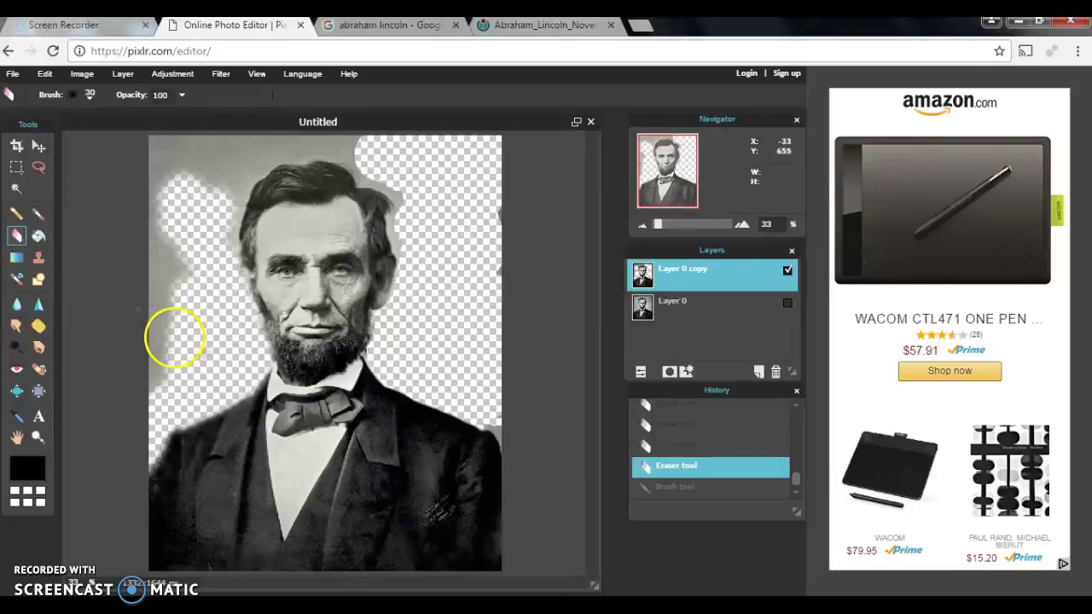
left_click(89, 95)
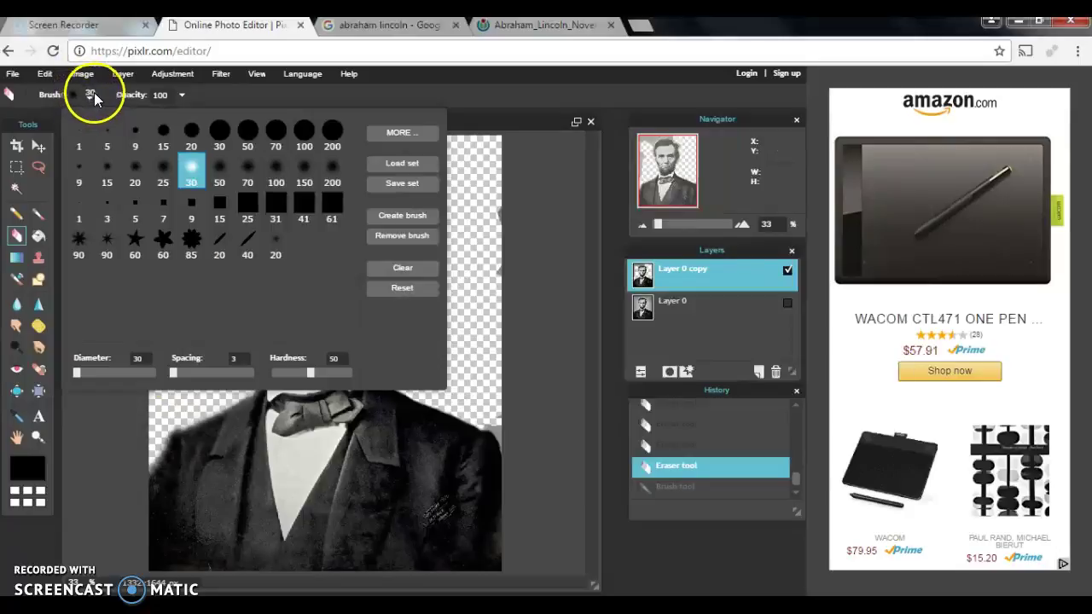
left_click(333, 145)
left_click(523, 256)
left_click(500, 231)
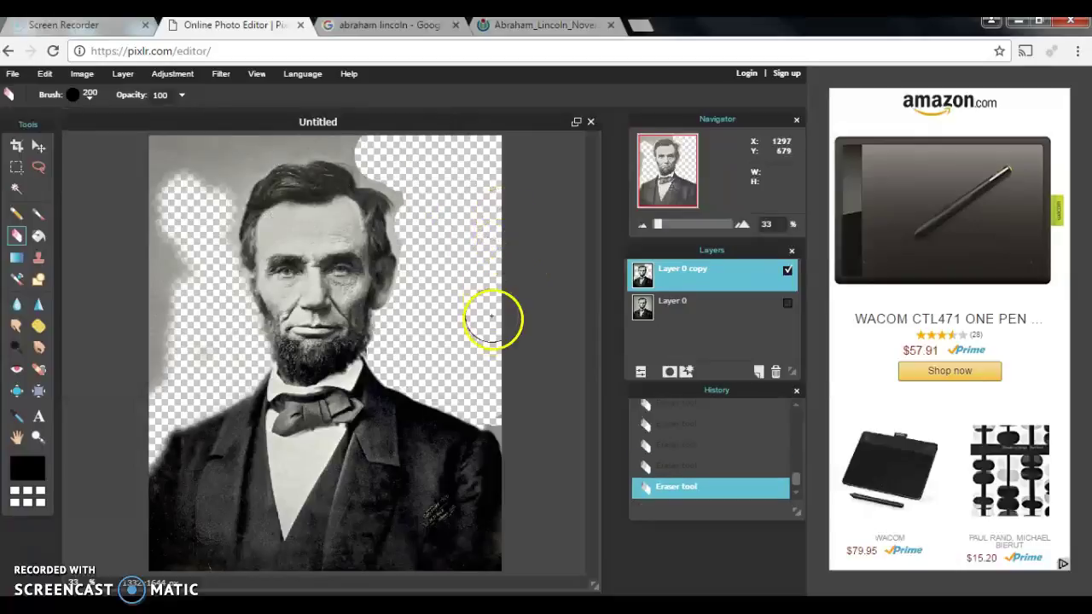